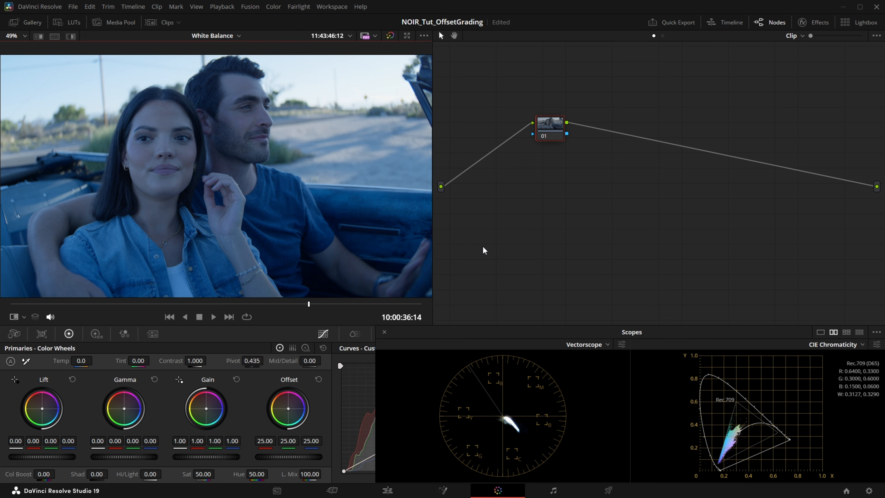
- Set the clip's Camera Raw color temperature to 5600 and its tint to 20
left_click(13, 333)
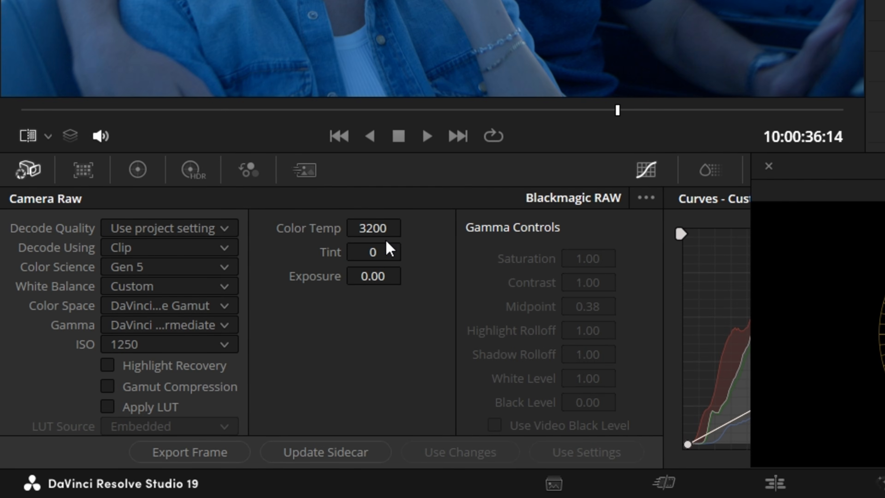
left_click(311, 280)
type("5600")
key("Return")
left_click(395, 249)
type("20")
key("Return")
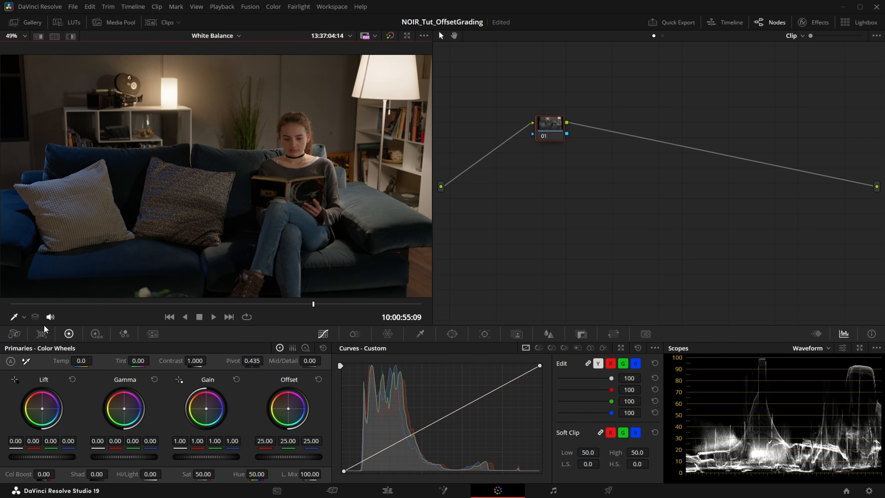
- Neutralize the blue cast of the car clip using the primary Temp and Tint adjustments
left_click(14, 334)
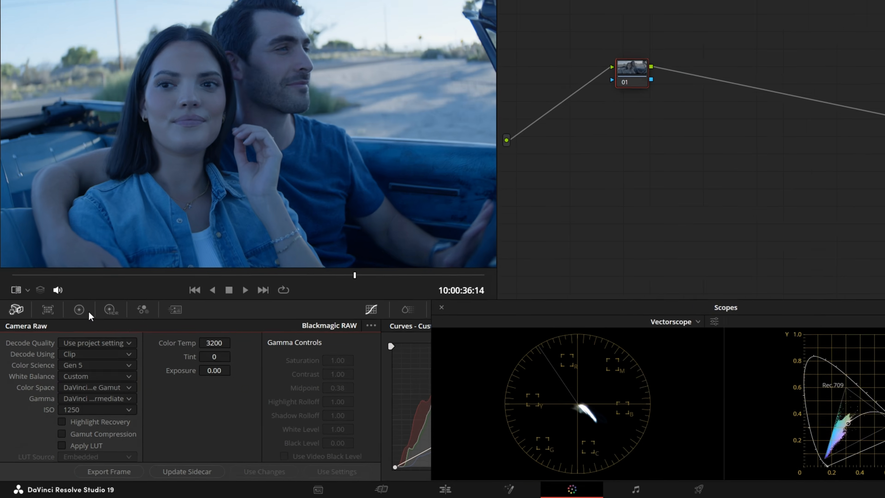
left_click(80, 309)
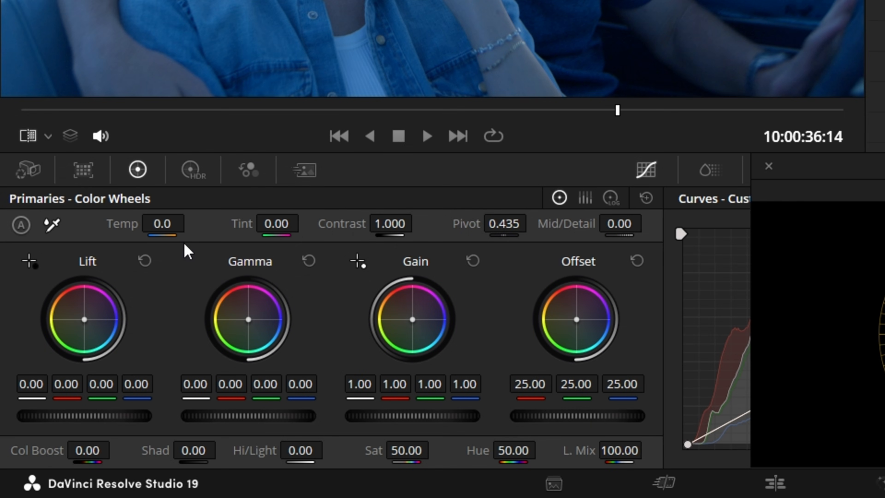
left_click_drag(155, 222, 262, 224)
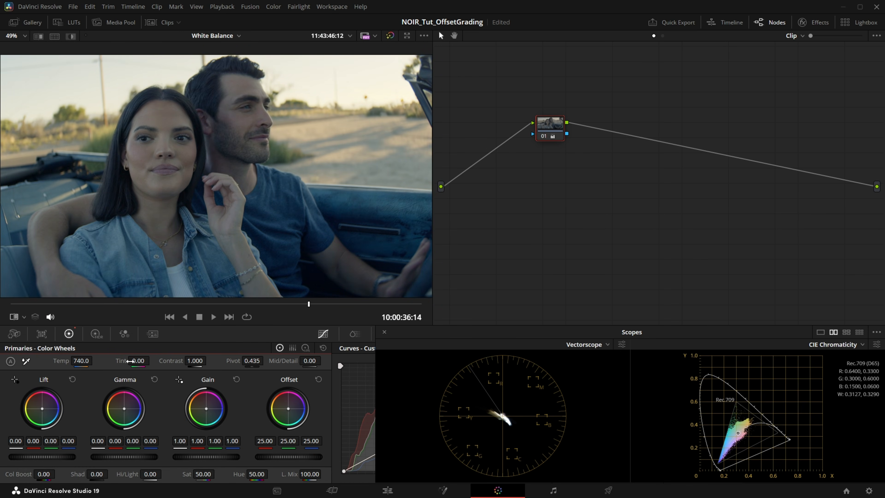
left_click_drag(130, 361, 134, 361)
left_click_drag(79, 362, 84, 362)
key("ctrl+w")
key("ctrl+w")
key("ctrl+w")
key("ctrl+w")
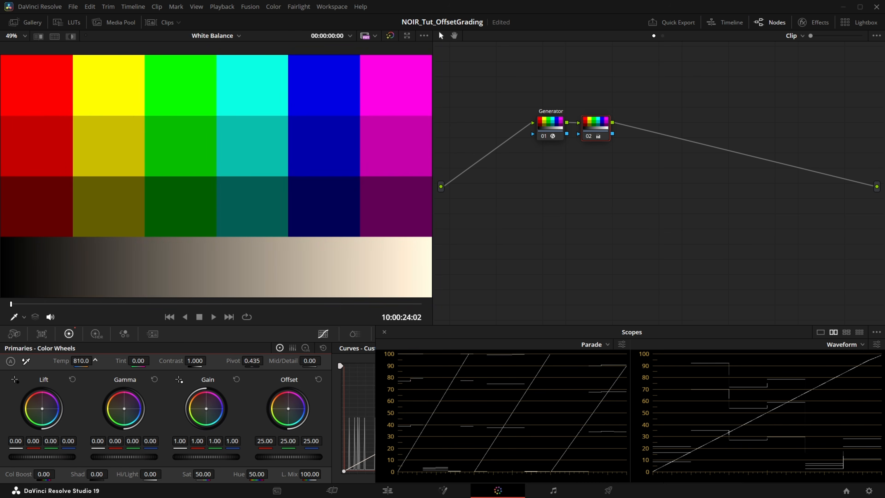
- Raise the primary Temp to about 2370 on the color-bar clip's second node and shift its Tint
left_click_drag(81, 361, 46, 355)
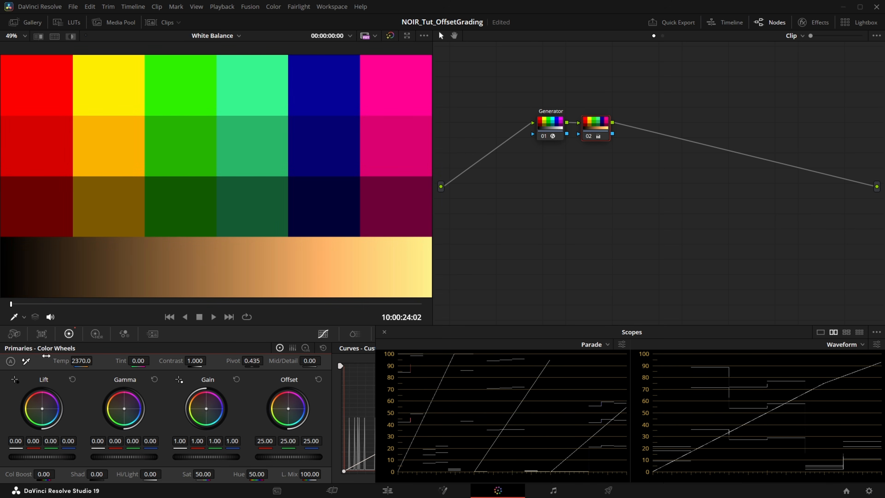
mouse_move(137, 360)
left_mouse_down()
mouse_move(153, 360)
mouse_move(127, 361)
left_mouse_up()
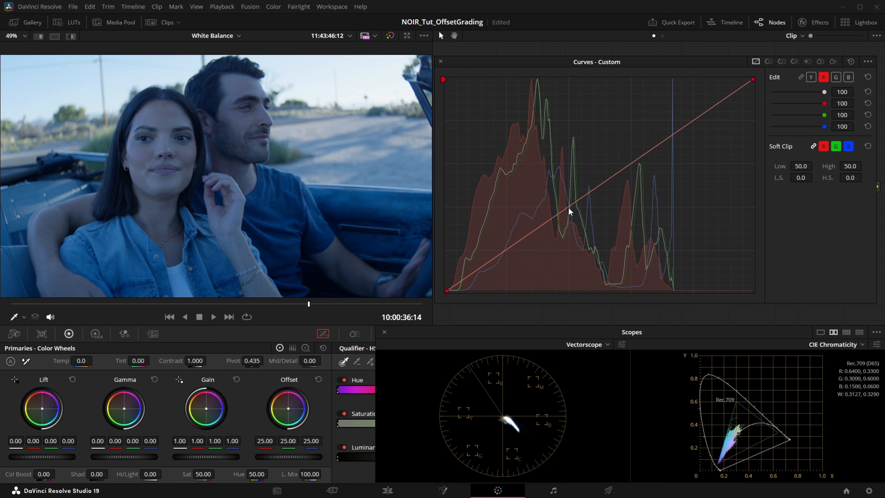
- Balance the car clip with separate red, green and blue custom curves, raising red and lowering the blue midtones and white endpoint
mouse_move(566, 207)
left_mouse_down()
mouse_move(573, 200)
mouse_move(578, 210)
left_mouse_up()
left_click(836, 77)
left_click(849, 77)
left_click_drag(754, 81, 761, 89)
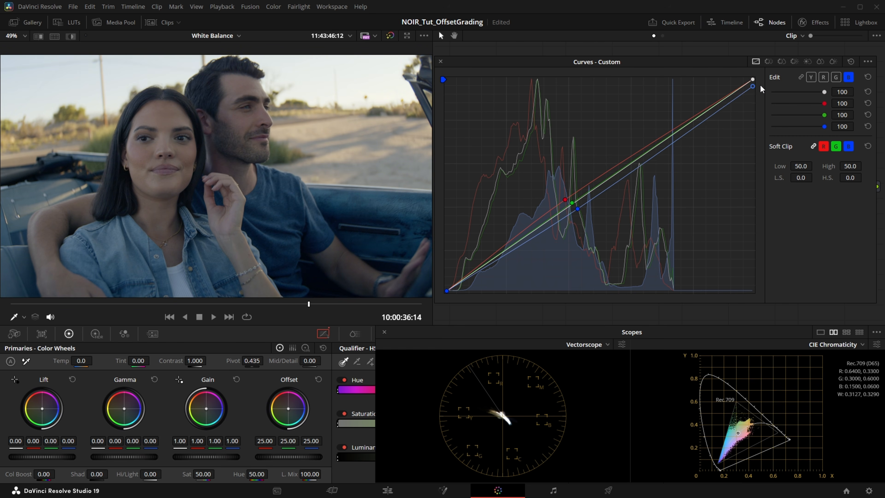
left_click(673, 144)
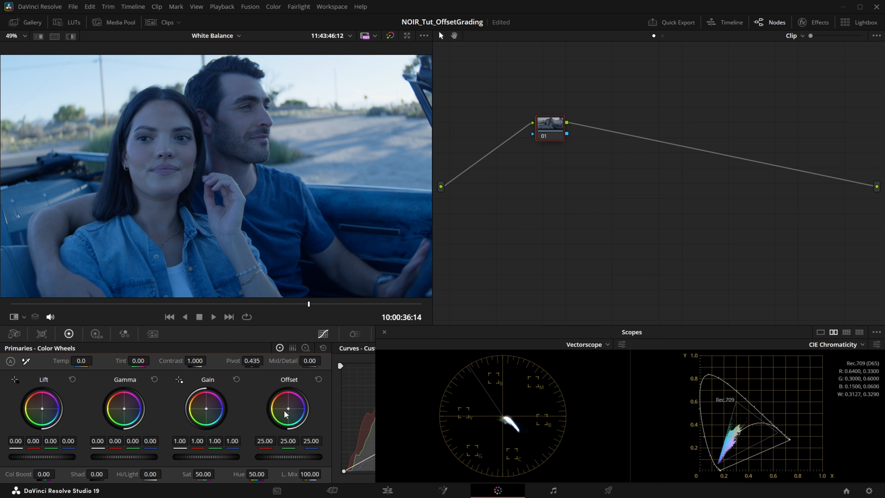
- Shift the Offset color wheel toward orange, to about 28 red, 24 green and 18 blue
mouse_move(288, 407)
left_mouse_down()
mouse_move(279, 401)
mouse_move(286, 406)
left_mouse_up()
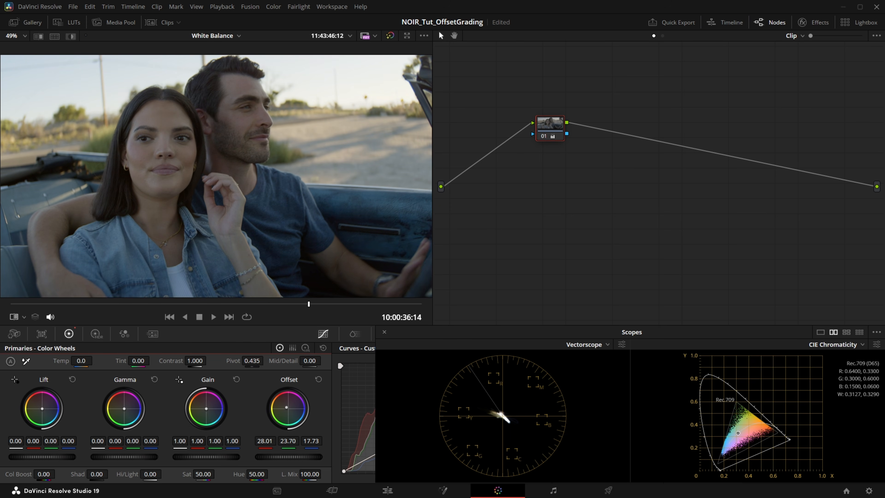
left_click_drag(286, 407, 286, 407)
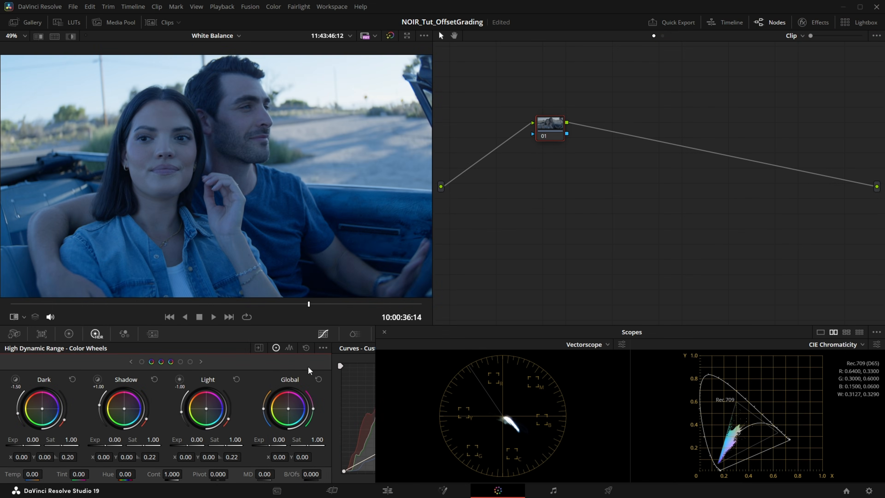
- Try an HDR Global wheel shift of X -0.04, Y 0.02, undo it, and balance with HDR Temp and Tint instead
left_click_drag(288, 408, 287, 408)
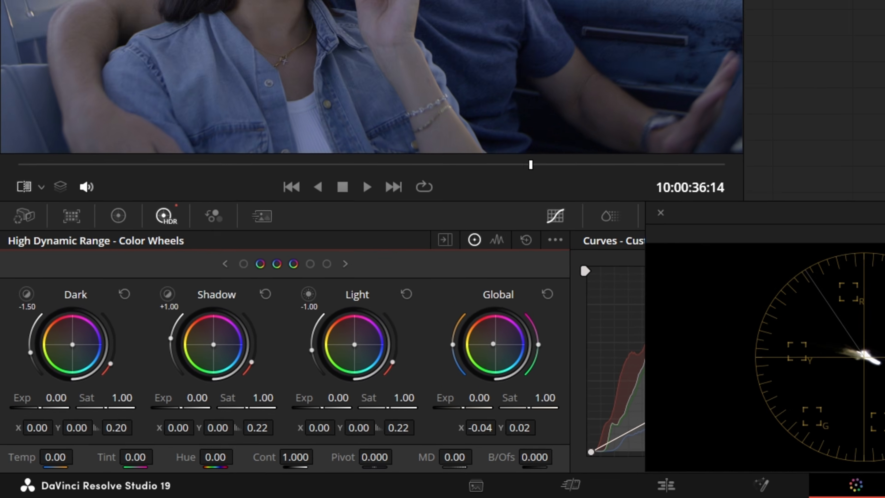
key("ctrl+z")
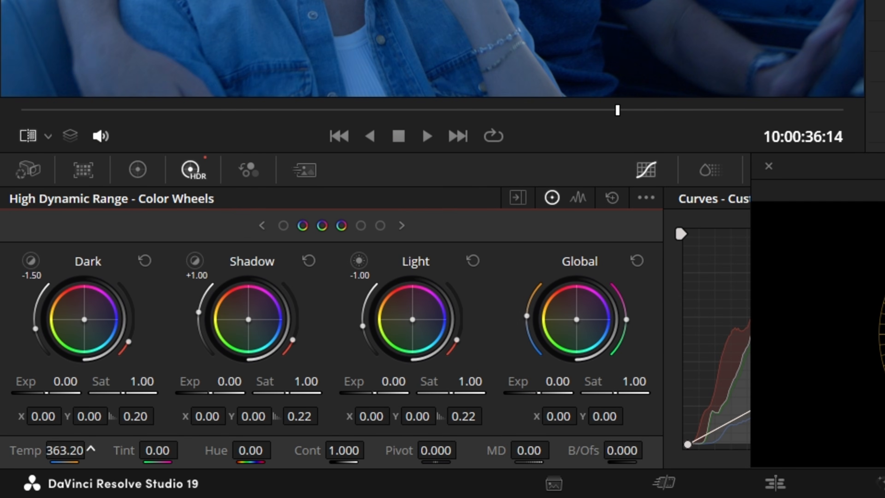
left_click_drag(91, 448, 92, 448)
left_click_drag(181, 448, 182, 449)
left_click_drag(91, 449, 83, 454)
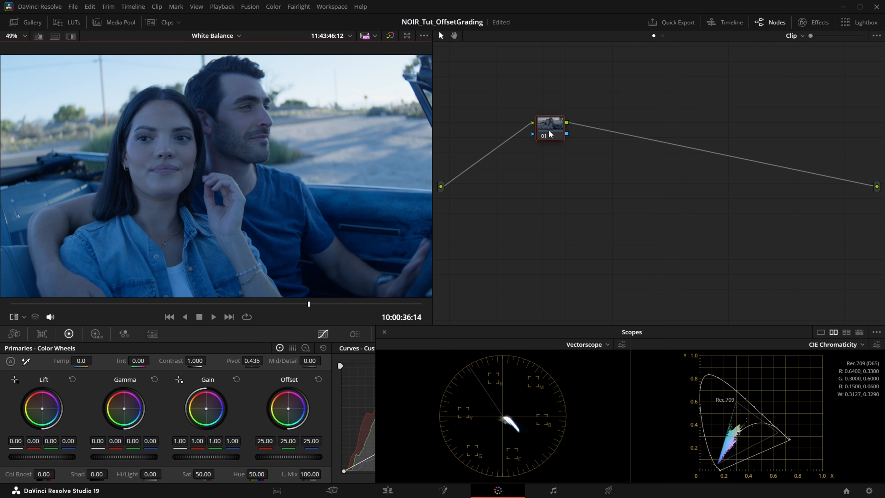
- Set node 01's gamma to Linear and reduce its Lum Mix to 0
right_click(549, 129)
mouse_move(592, 254)
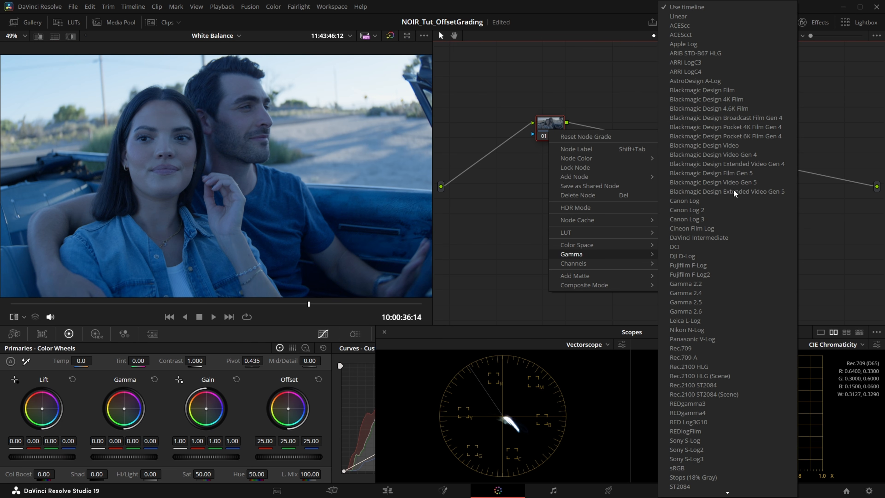
left_click(719, 16)
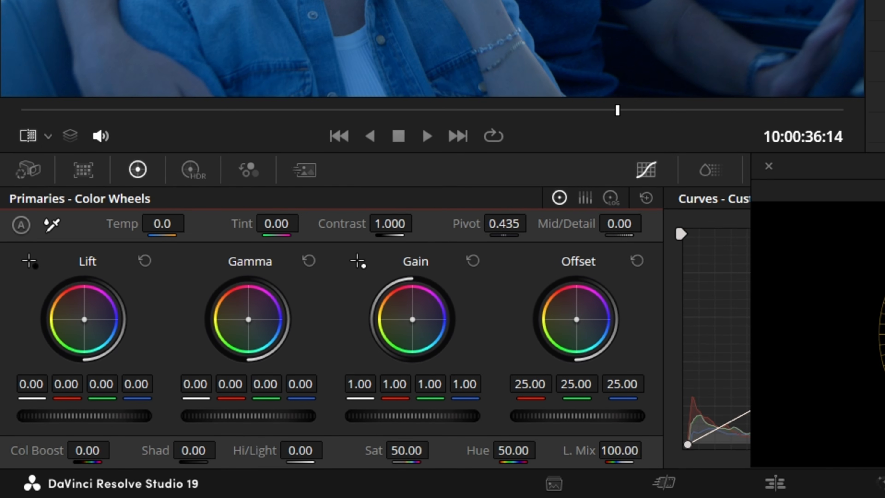
left_click_drag(310, 474, 292, 475)
left_click_drag(619, 450, 603, 450)
- Shift the Gain color wheel toward orange, to about 1.34 red, 0.94 green and 0.60 blue
left_click_drag(414, 318, 409, 314)
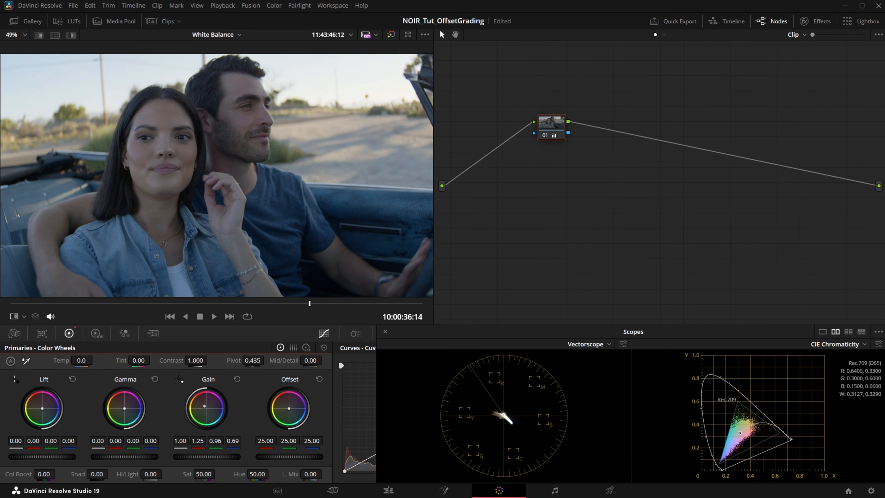
left_click_drag(204, 406, 203, 405)
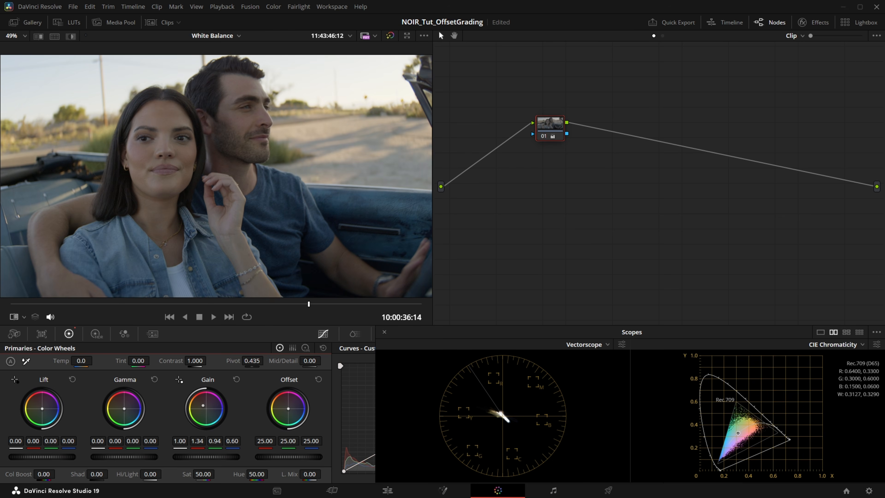
- Apply a Color Space Transform effect to the node and choose its color space and gamma conversion options
left_click_drag(746, 261, 521, 136)
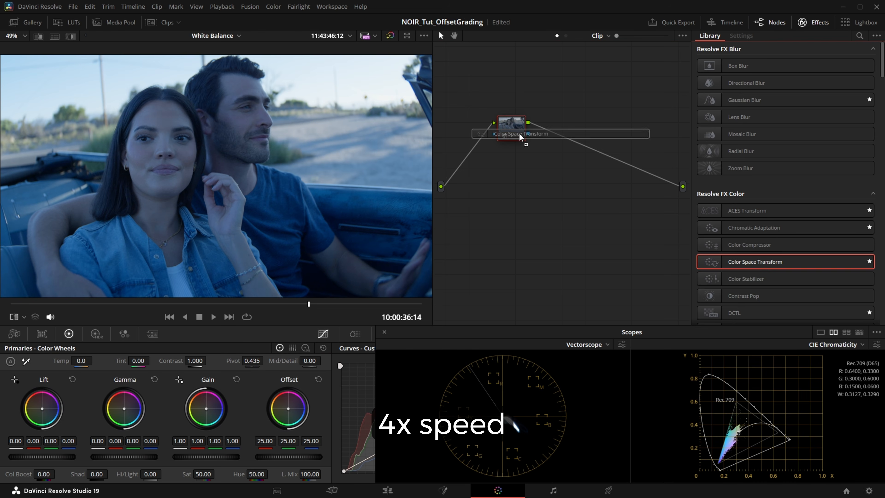
left_click(792, 88)
scroll(792, 102, "down", 3)
left_click(787, 192)
left_click(798, 110)
scroll(787, 150, "down", 5)
left_click(781, 154)
left_click(781, 150)
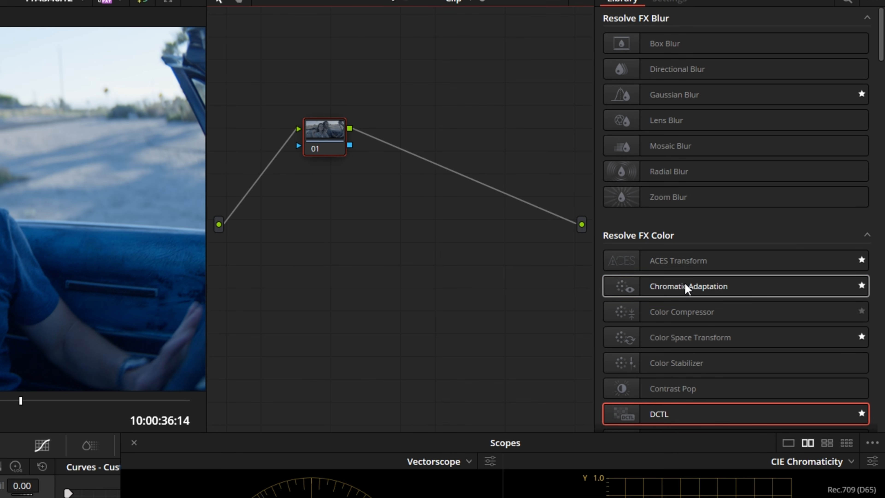
- Apply Chromatic Adaptation to node 01 with both illuminants as Color Temperature, and set the target to about 3414 K with tint 34
left_click_drag(716, 265, 415, 129)
left_click(775, 81)
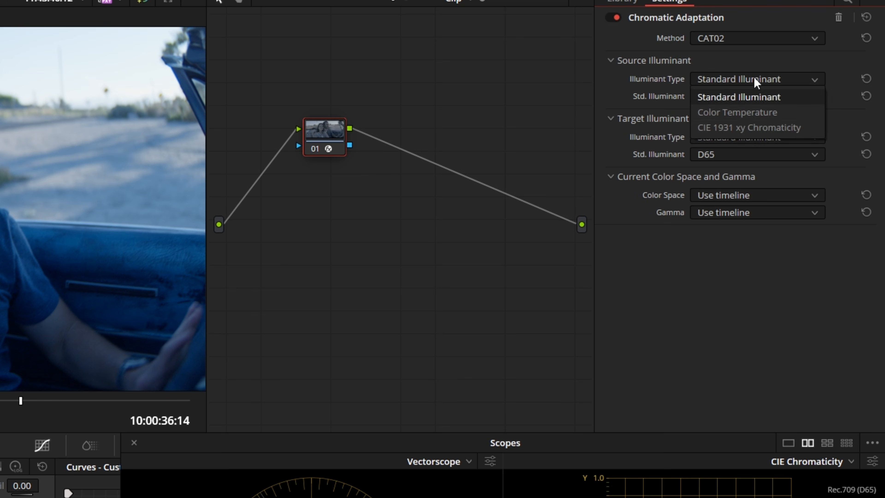
left_click(746, 112)
left_click(741, 155)
left_click(744, 189)
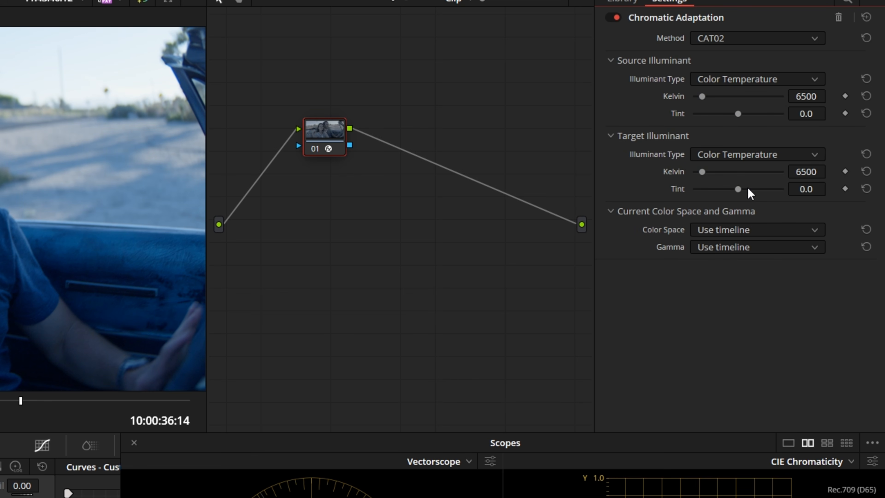
left_click_drag(805, 171, 818, 189)
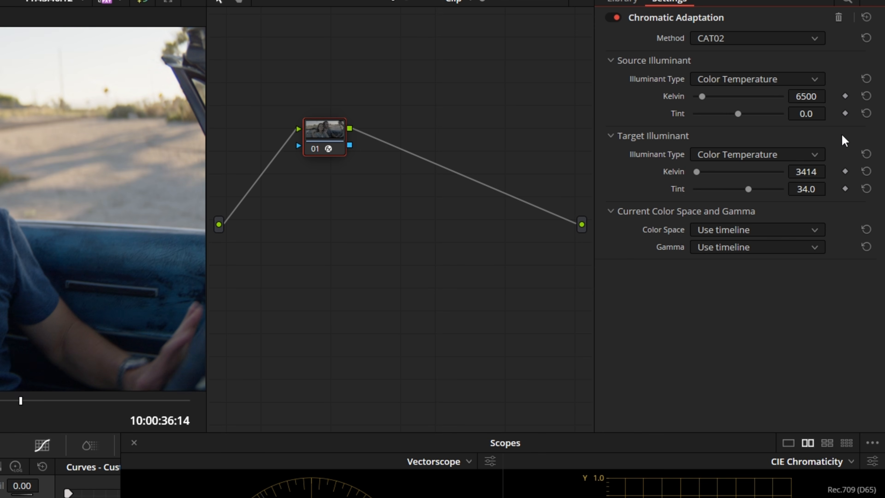
- Try the Bradford adaptation method and adjust the target illuminant to about 3326 K with tint 54.6
left_click(796, 38)
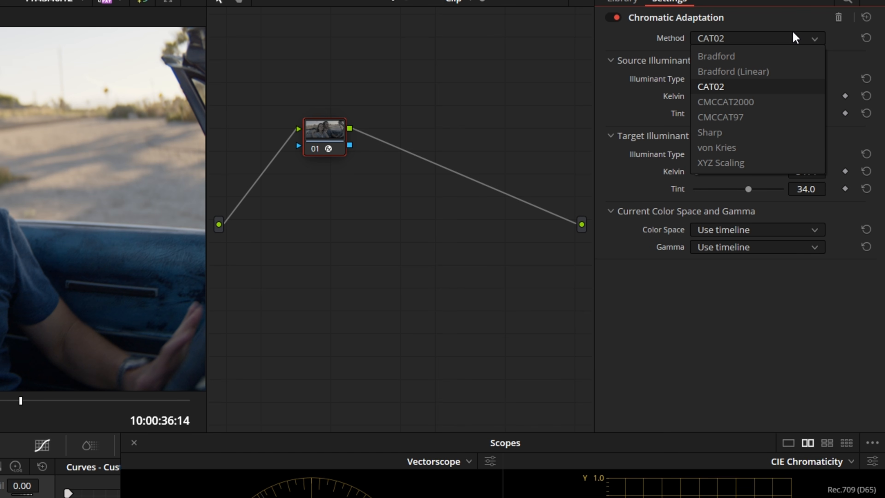
left_click(796, 56)
left_click_drag(831, 172, 834, 153)
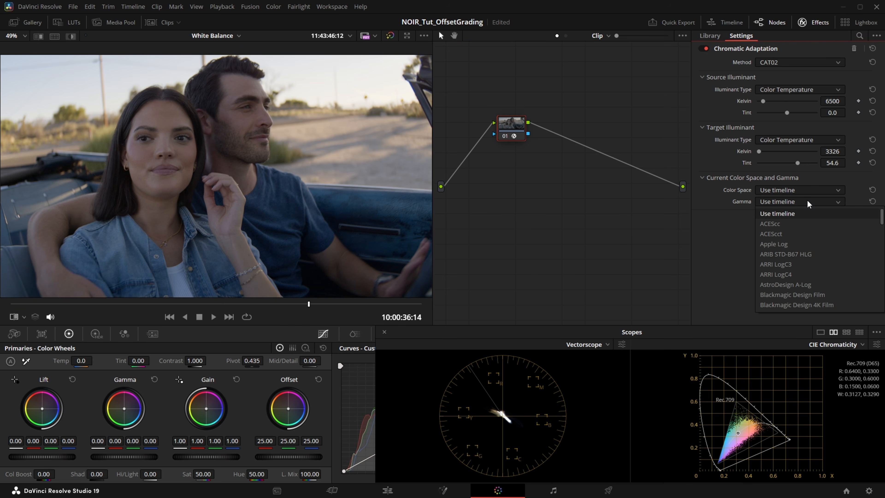
- Check the effect's color space and gamma options against the project's Color Management settings
left_click(807, 190)
left_click(579, 214)
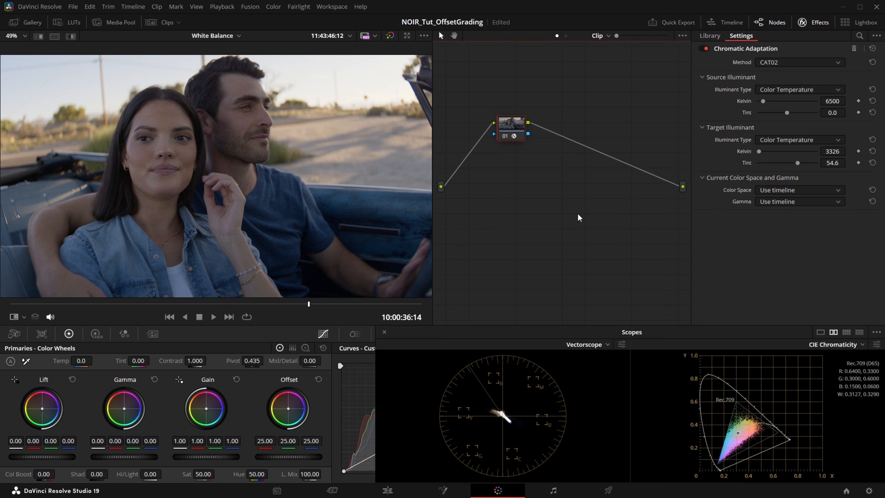
key("shift+9")
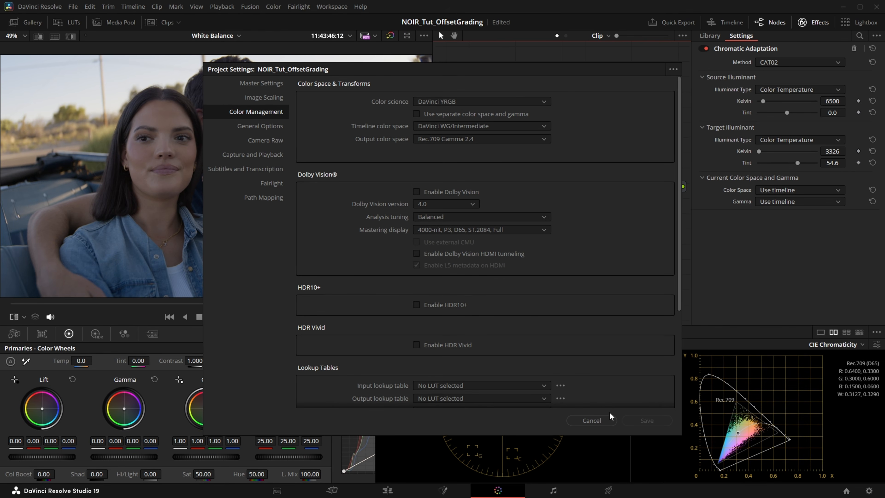
left_click(625, 448)
- Add the Chromatic Adaptation effect to the node again, using Color Temperature as source and target illuminant type
left_click(819, 23)
left_click_drag(753, 227, 508, 122)
left_click(795, 90)
left_click(791, 111)
left_click(794, 139)
left_click(794, 163)
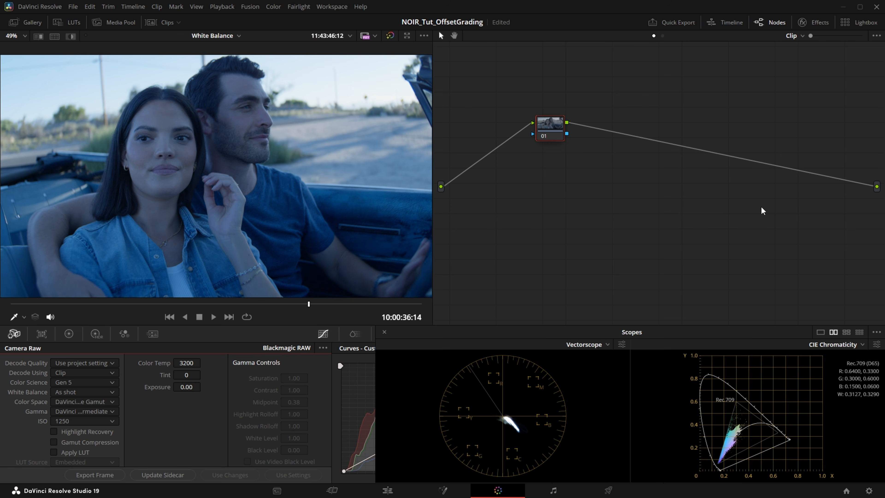
- Enter a color temperature of 5600 and a tint of 20 in the clip's Camera Raw settings for the comparison
left_click_drag(185, 363, 269, 363)
double_click(187, 362)
type("5600")
key("Return")
double_click(188, 374)
type("20")
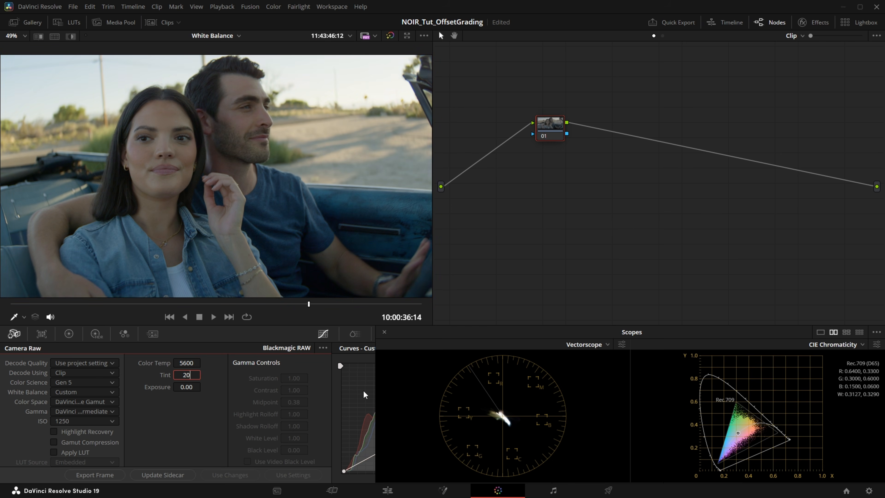
key("Return")
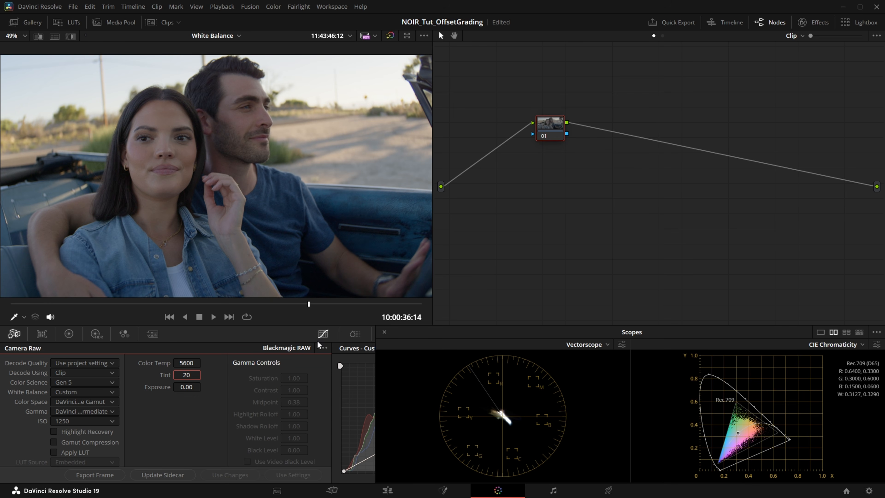